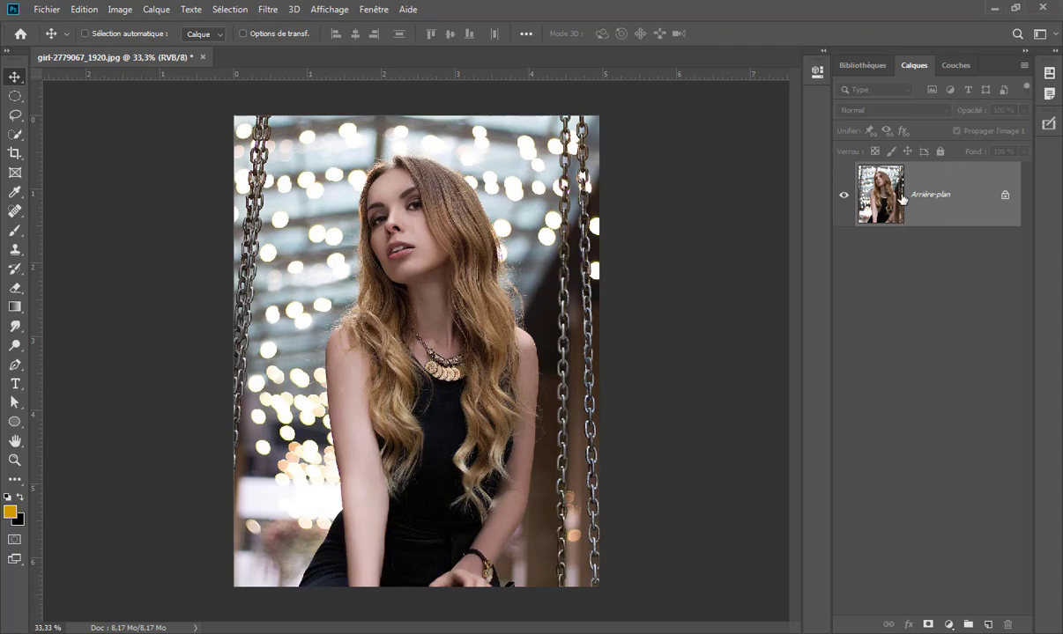
# Duplicate the Arrière-plan layer to create 'Arrière-plan copie'
pyautogui.moveTo(903, 200); pyautogui.dragTo(988, 623)
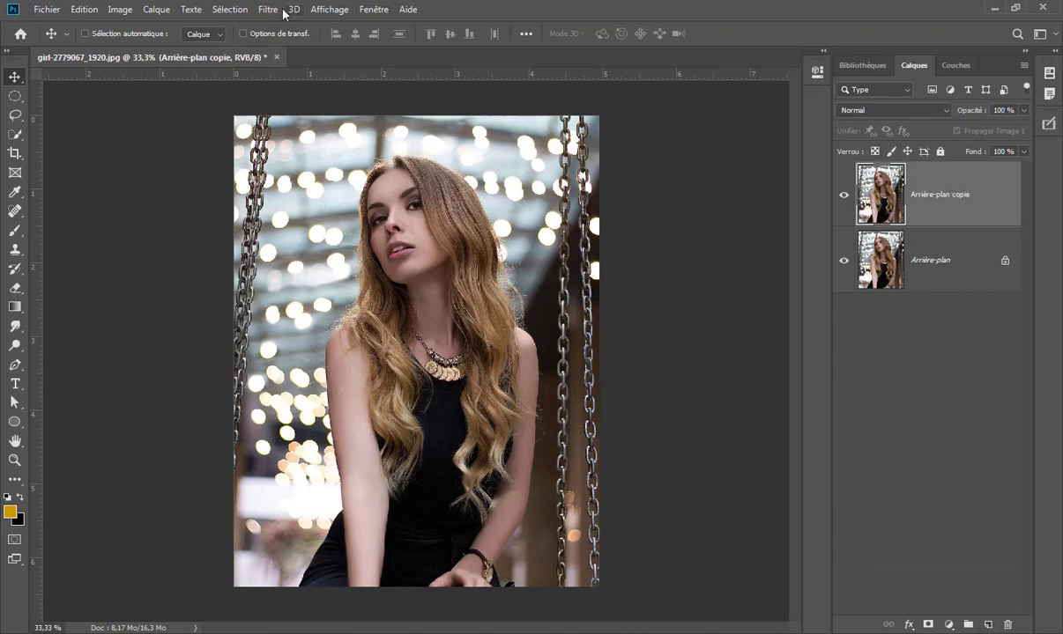
# Apply Filtre Camera Raw to the copy with Température -24 and Teinte +54 for a purple-blue cast
pyautogui.click(269, 9)
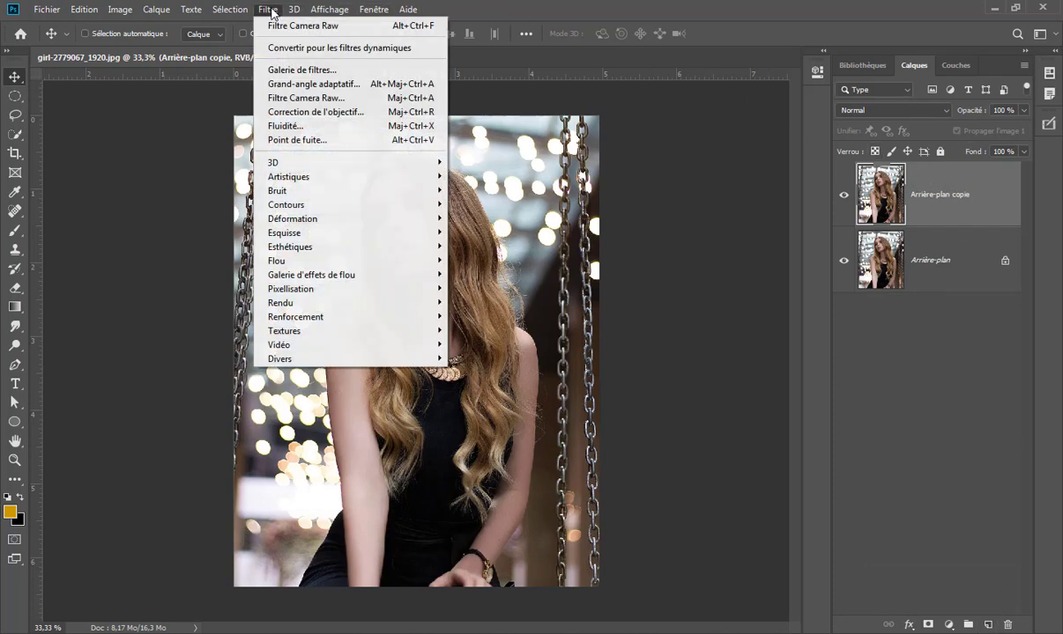
pyautogui.click(309, 99)
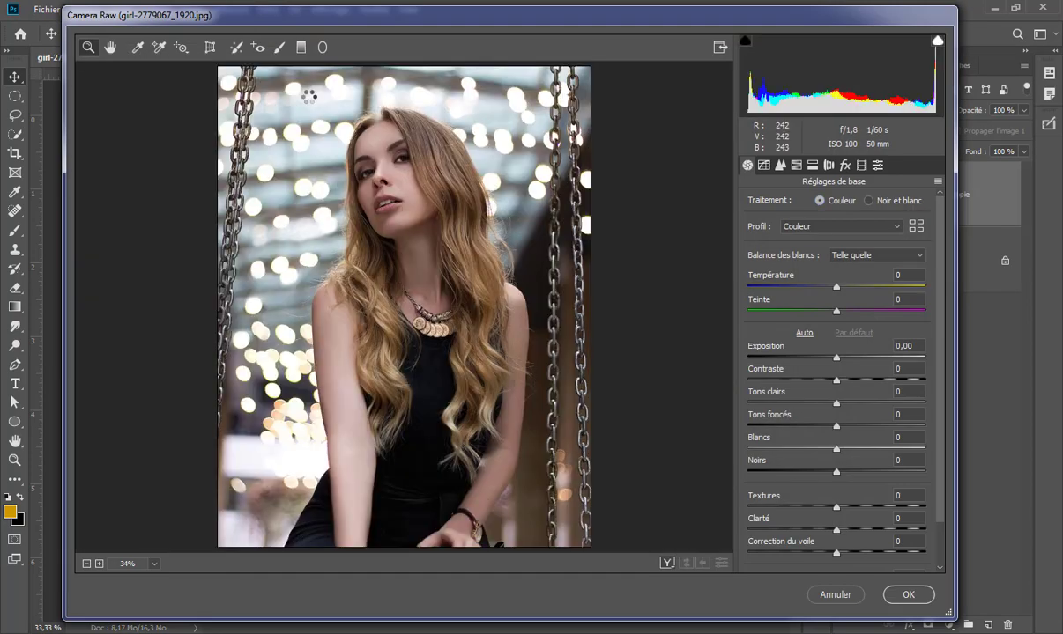
pyautogui.click(836, 289)
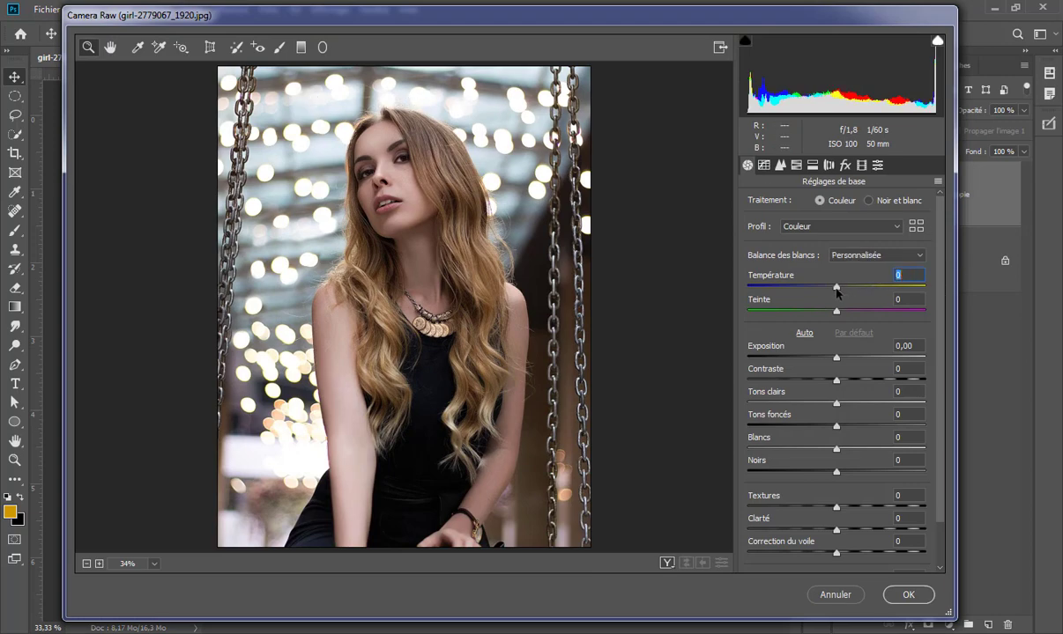
pyautogui.moveTo(837, 291)
pyautogui.mouseDown()
pyautogui.moveTo(813, 287)
pyautogui.moveTo(862, 312)
pyautogui.moveTo(887, 309)
pyautogui.mouseUp()
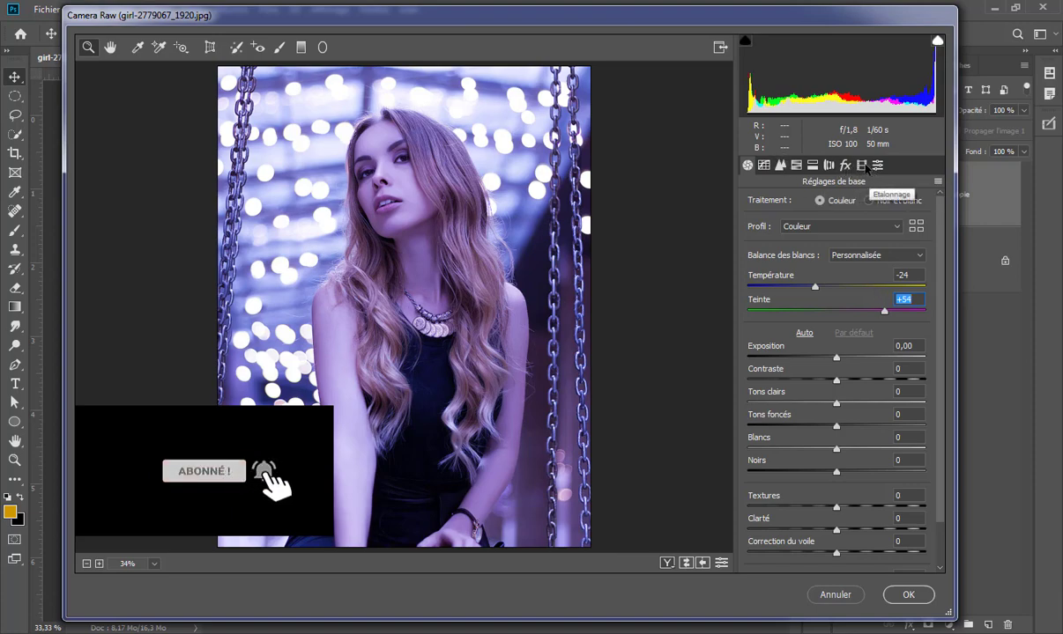
# In Etalonnage, set red hue -100 and saturation +34, green hue +26, blue hue -100 and saturation +11
pyautogui.click(862, 166)
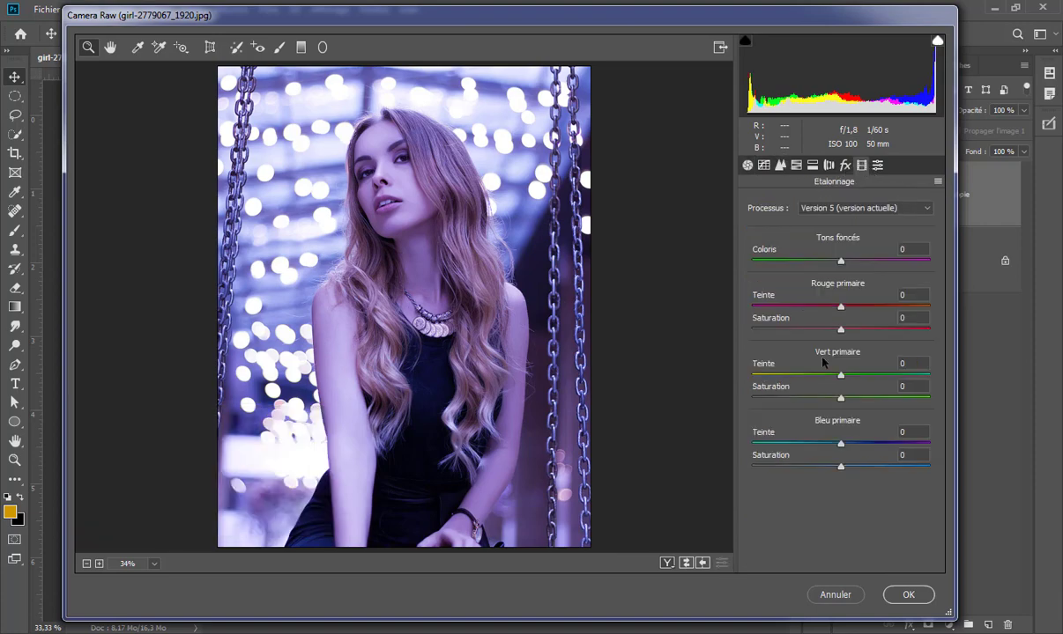
pyautogui.moveTo(840, 445); pyautogui.dragTo(719, 438)
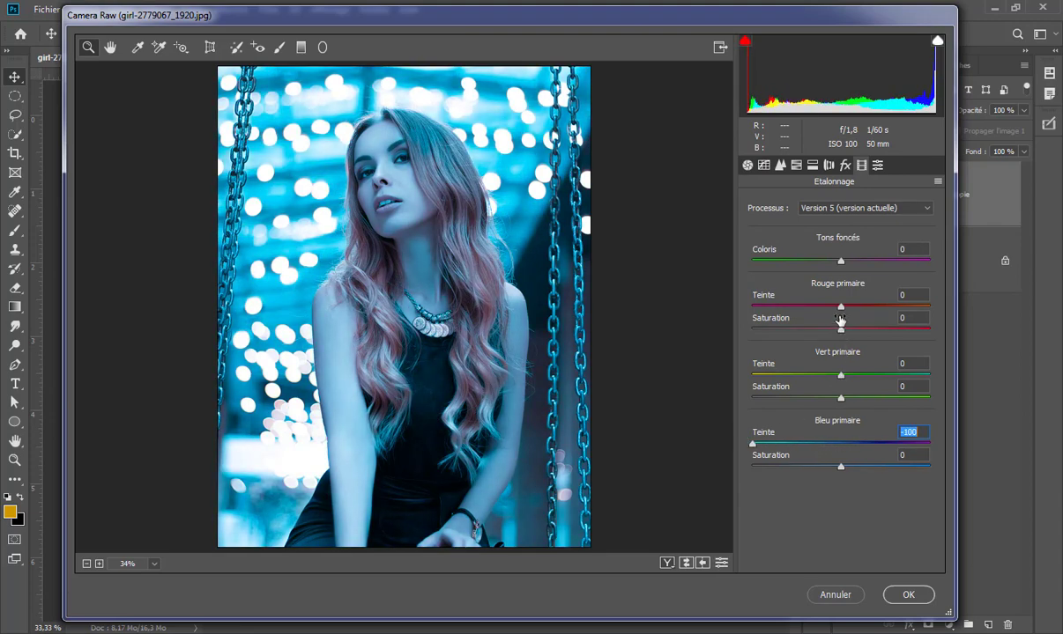
pyautogui.moveTo(842, 307); pyautogui.dragTo(731, 315)
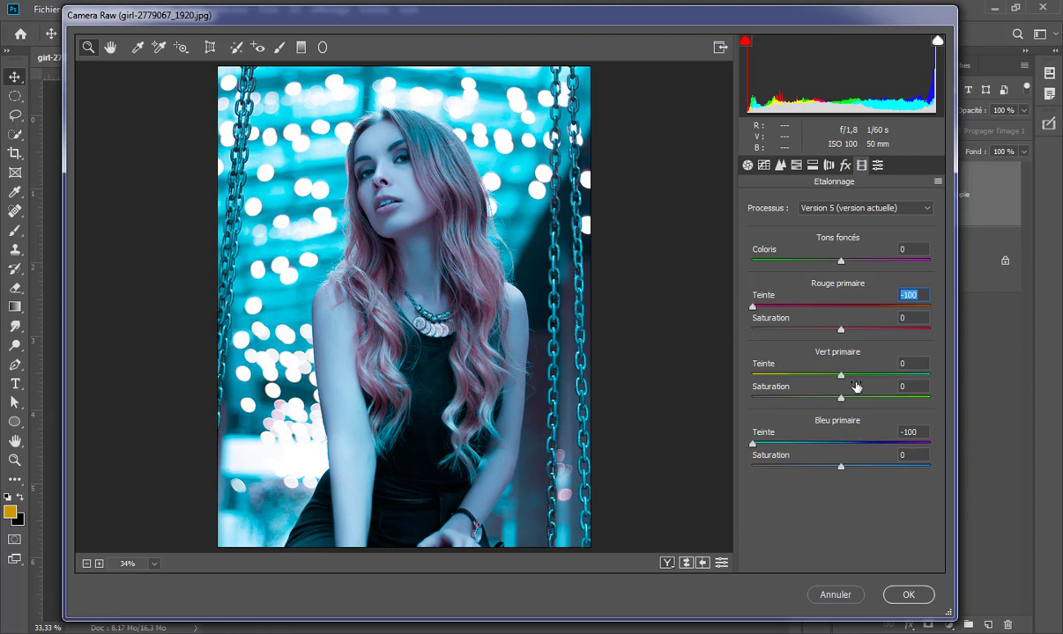
pyautogui.moveTo(842, 379)
pyautogui.mouseDown()
pyautogui.moveTo(908, 394)
pyautogui.moveTo(865, 407)
pyautogui.mouseUp()
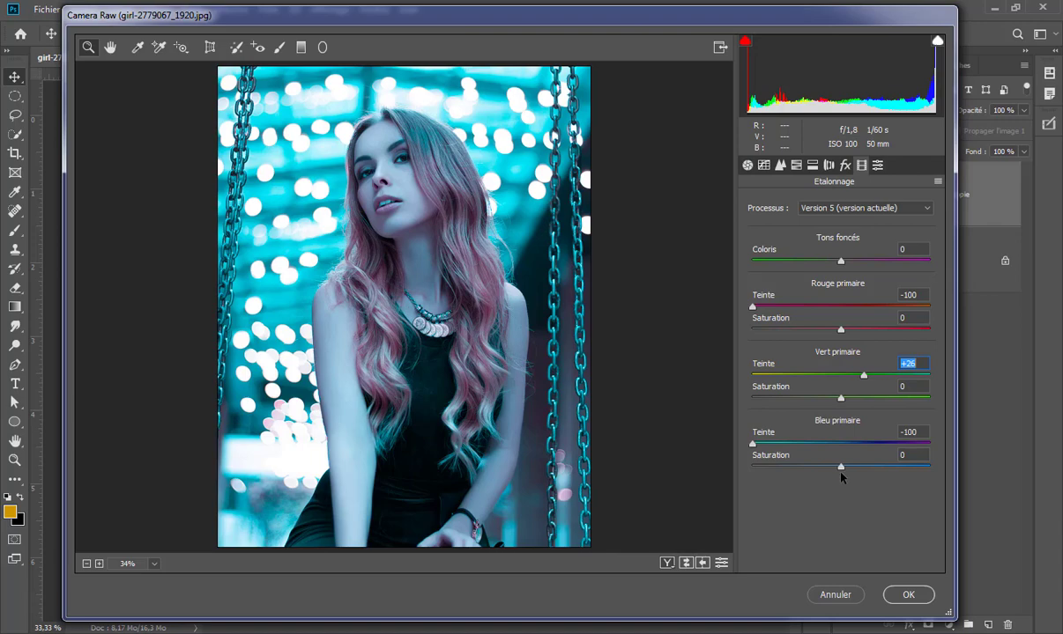
pyautogui.moveTo(841, 472)
pyautogui.mouseDown()
pyautogui.moveTo(899, 474)
pyautogui.moveTo(849, 470)
pyautogui.mouseUp()
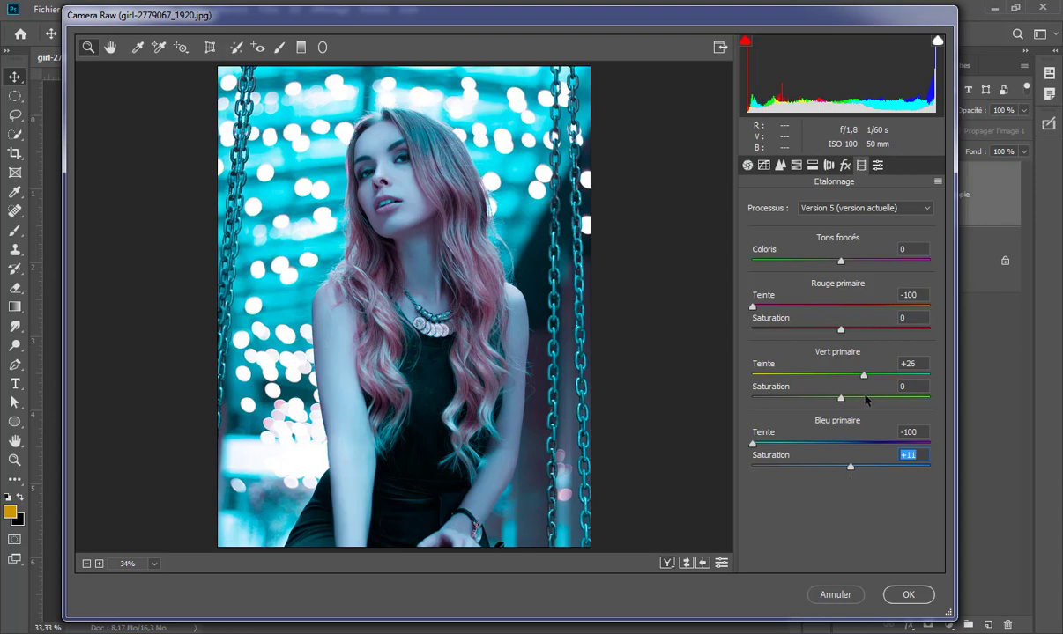
pyautogui.moveTo(842, 333)
pyautogui.mouseDown()
pyautogui.moveTo(910, 331)
pyautogui.moveTo(905, 354)
pyautogui.moveTo(874, 358)
pyautogui.mouseUp()
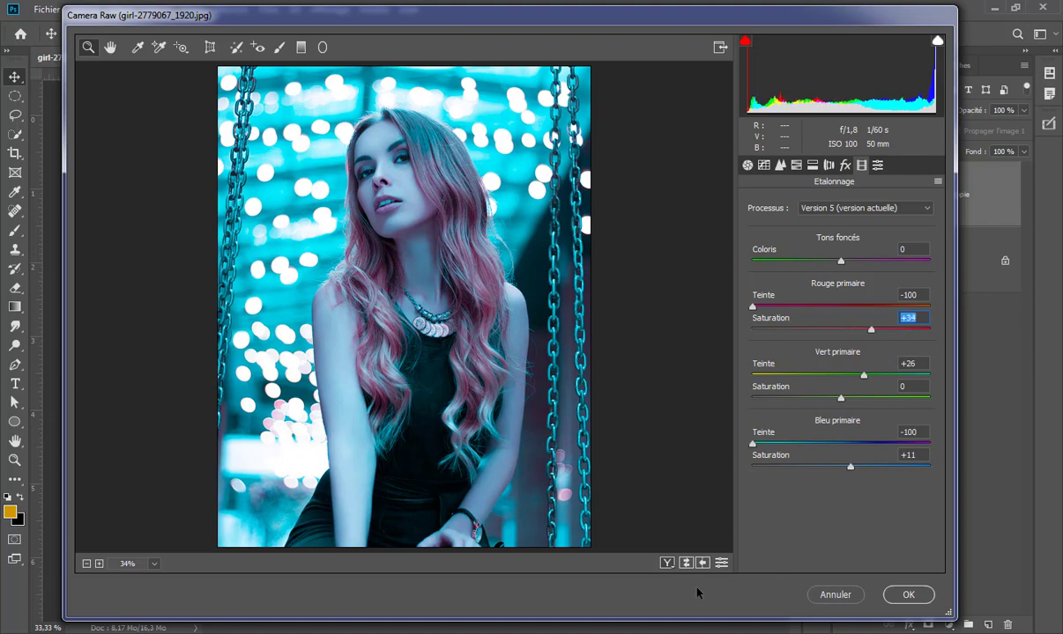
# Cycle the Avant/Après comparison views back to single view, then apply the Camera Raw grade
pyautogui.click(666, 563)
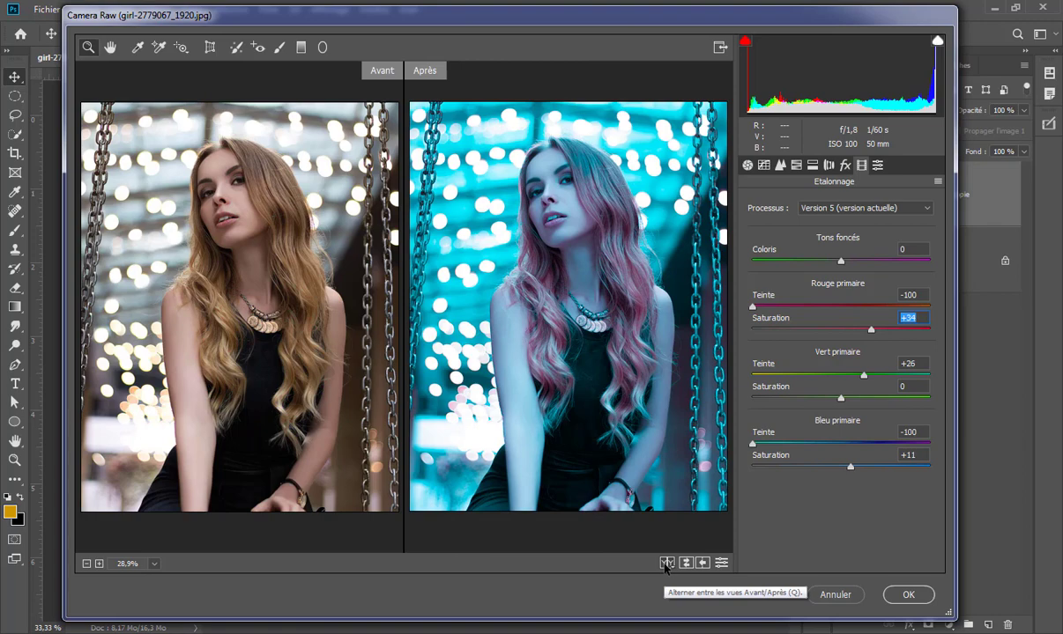
pyautogui.click(667, 563)
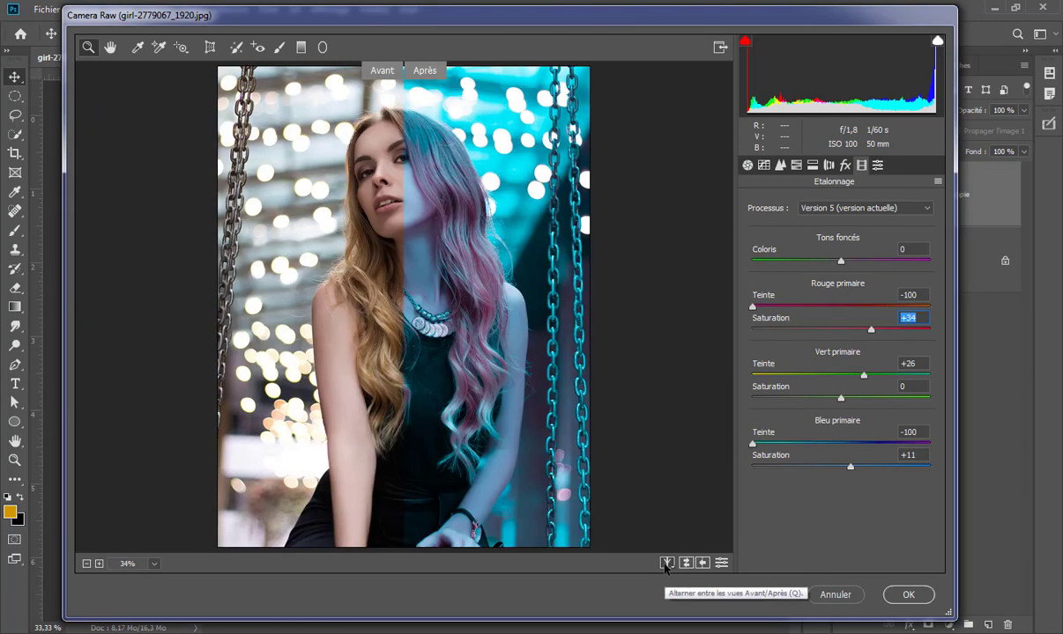
pyautogui.click(667, 563)
pyautogui.click(666, 564)
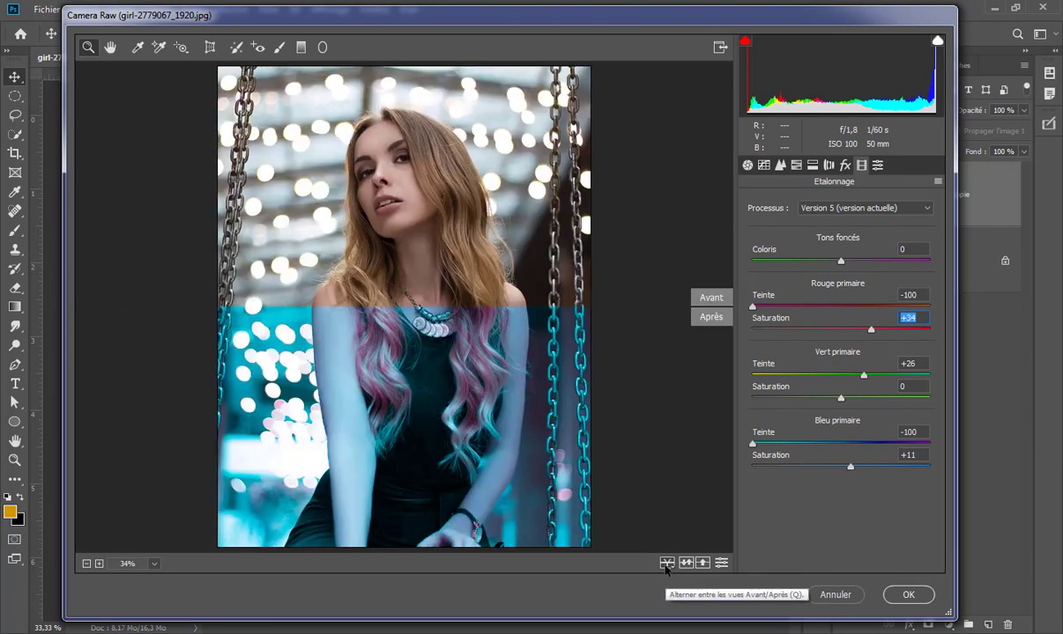
pyautogui.click(666, 564)
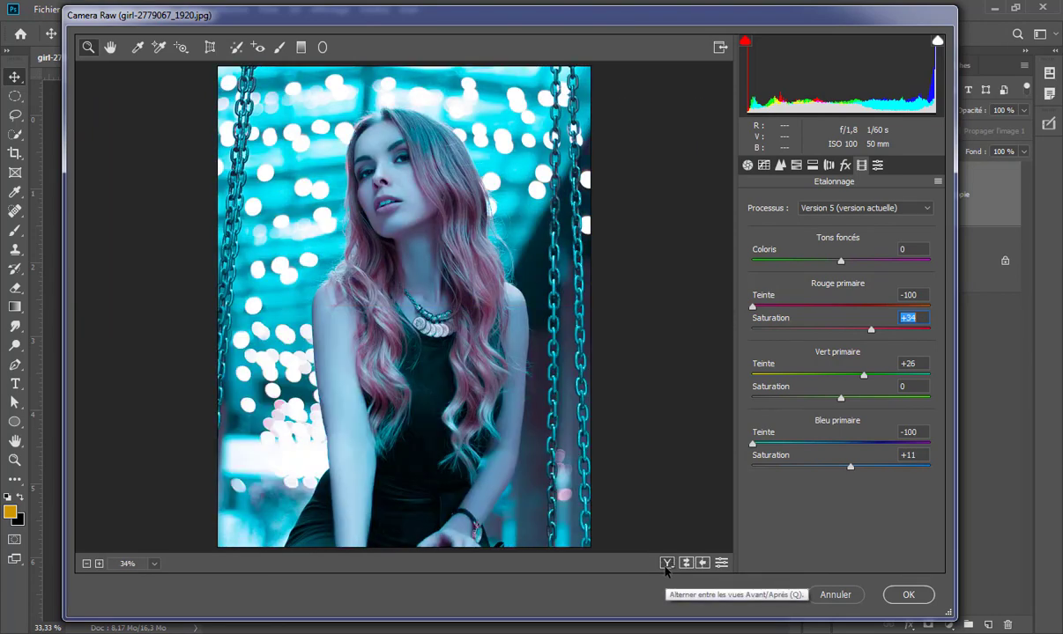
pyautogui.click(907, 595)
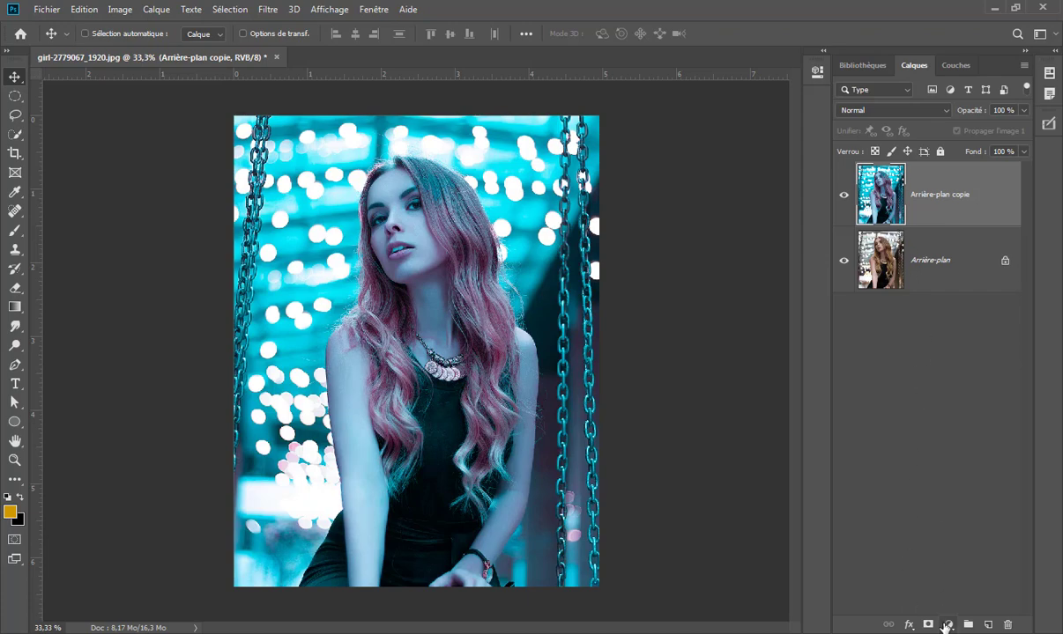
# Add a Courbes adjustment layer with the black endpoint raised to output 13, then collapse Propriétés
pyautogui.click(948, 625)
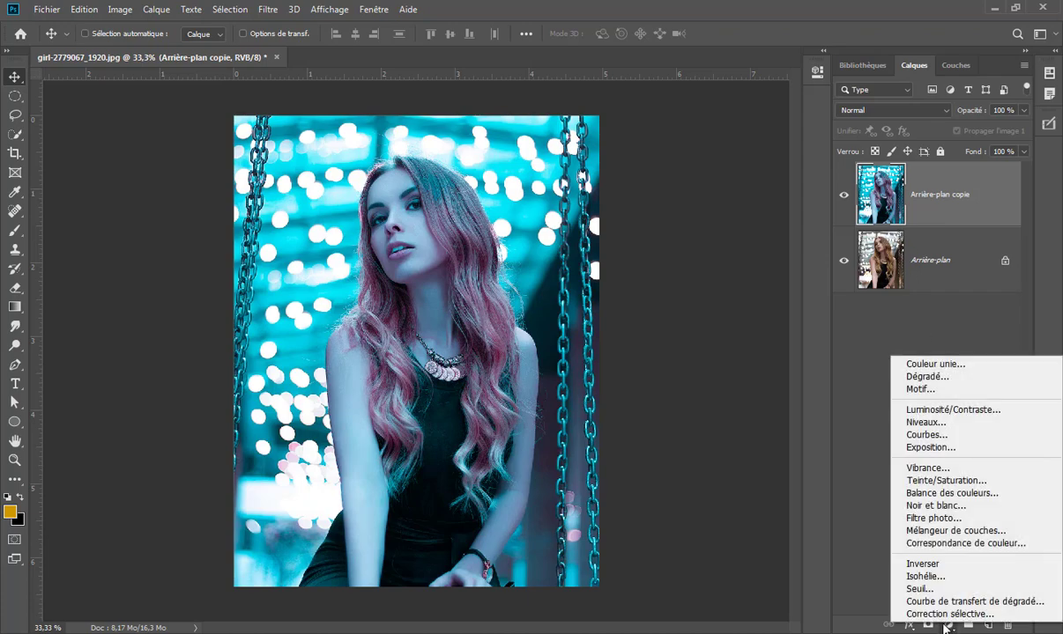
pyautogui.click(939, 435)
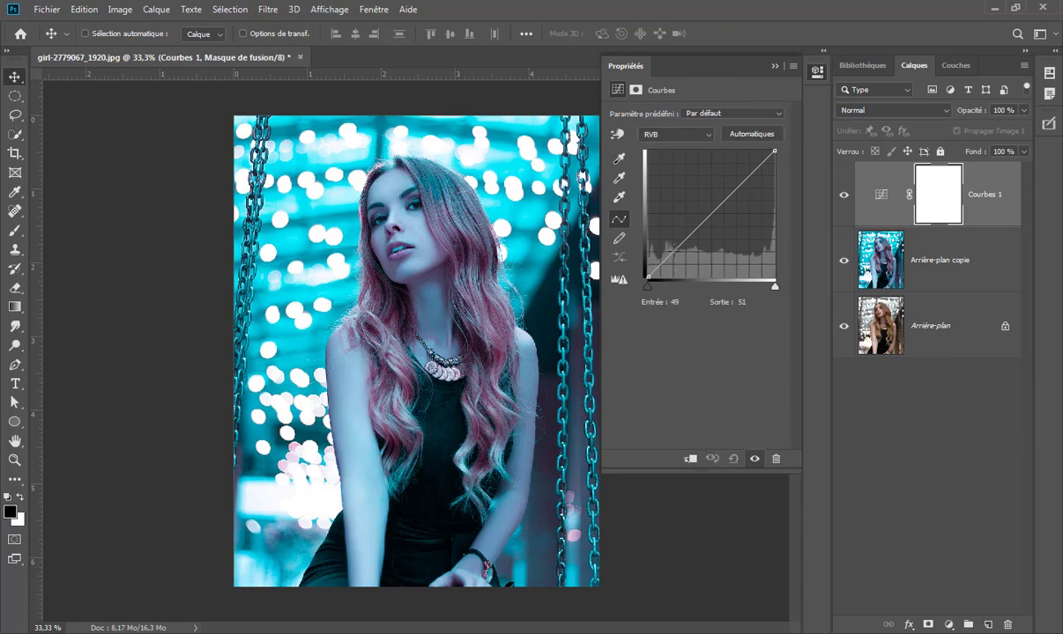
pyautogui.click(673, 252)
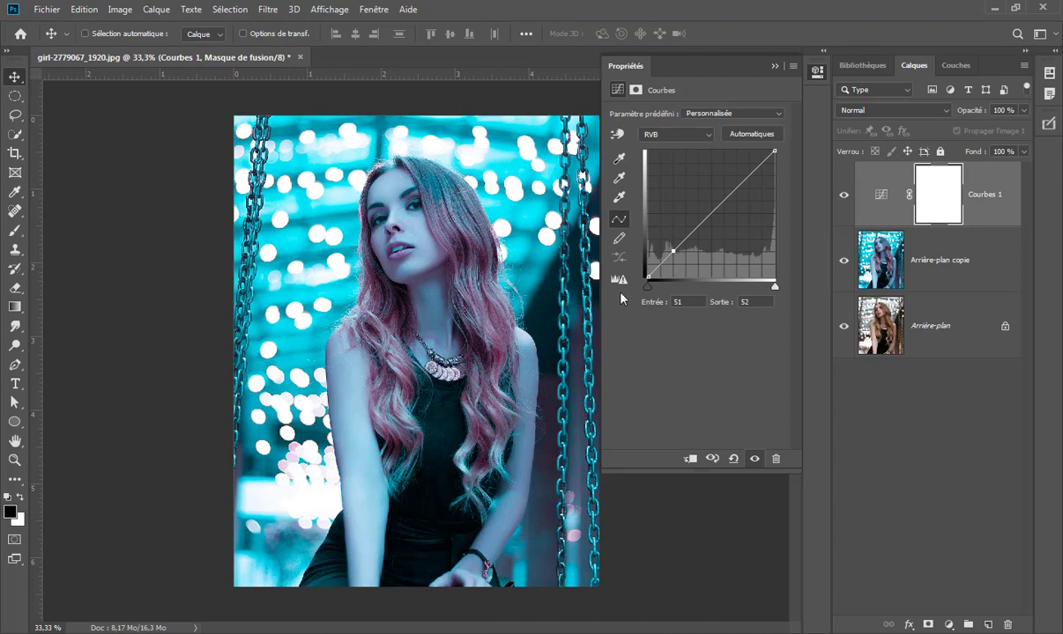
pyautogui.click(646, 278)
pyautogui.moveTo(626, 268); pyautogui.dragTo(642, 261)
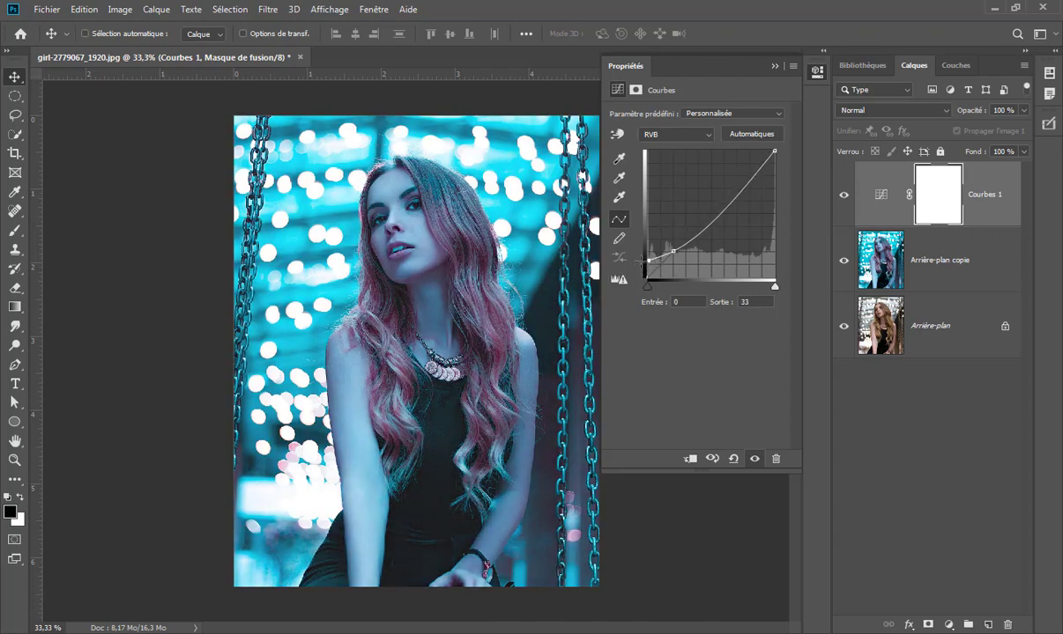
pyautogui.moveTo(626, 246); pyautogui.dragTo(636, 270)
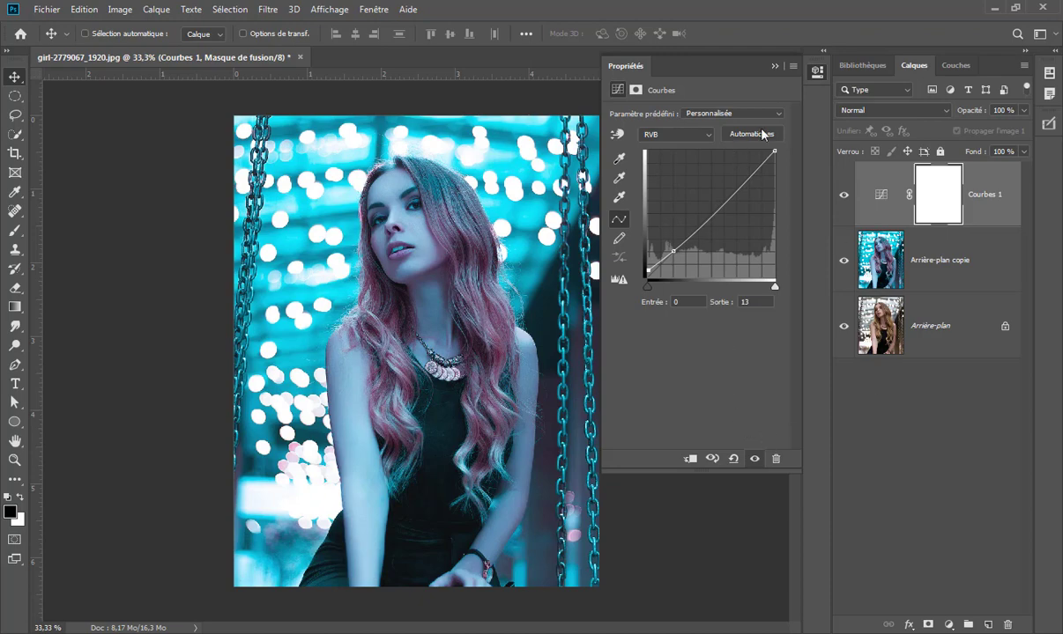
pyautogui.click(773, 67)
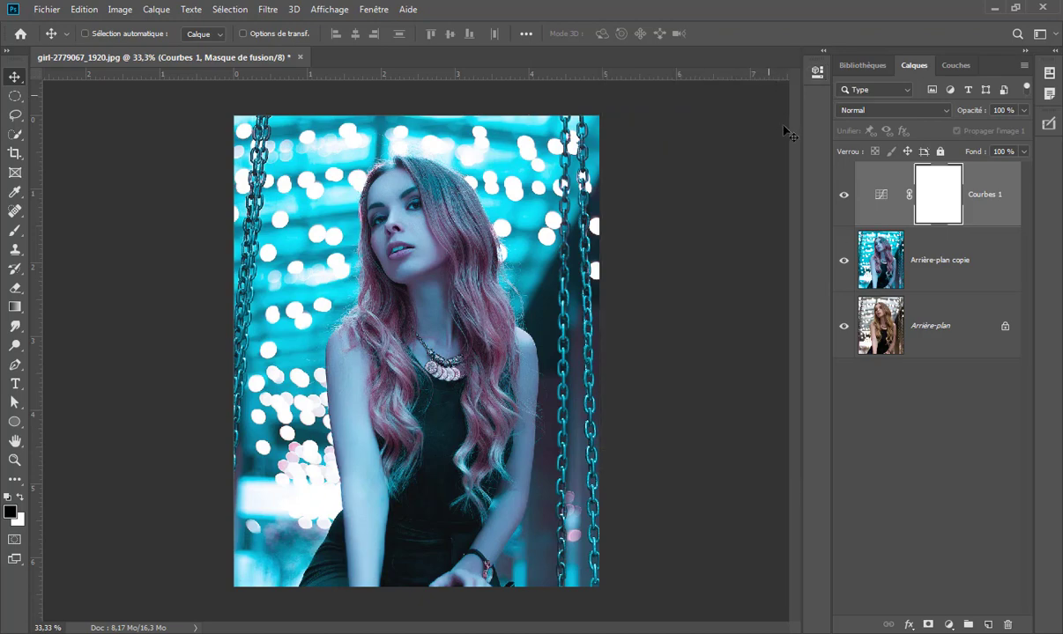
# Add a Vibrance adjustment layer set to Vibrance +32 and Saturation -7, then collapse Propriétés
pyautogui.click(950, 624)
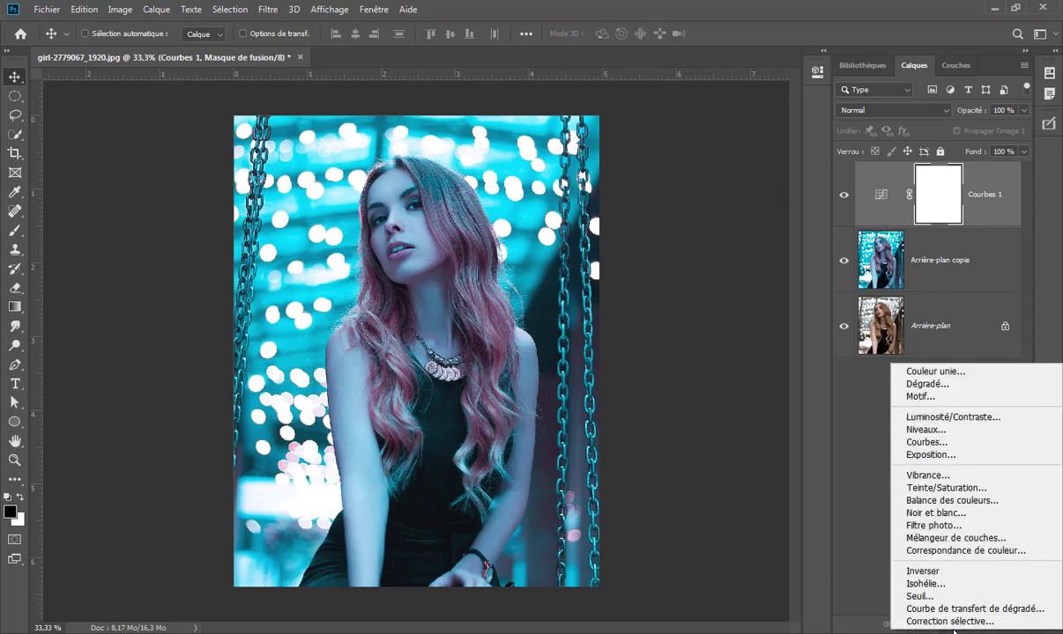
pyautogui.click(929, 475)
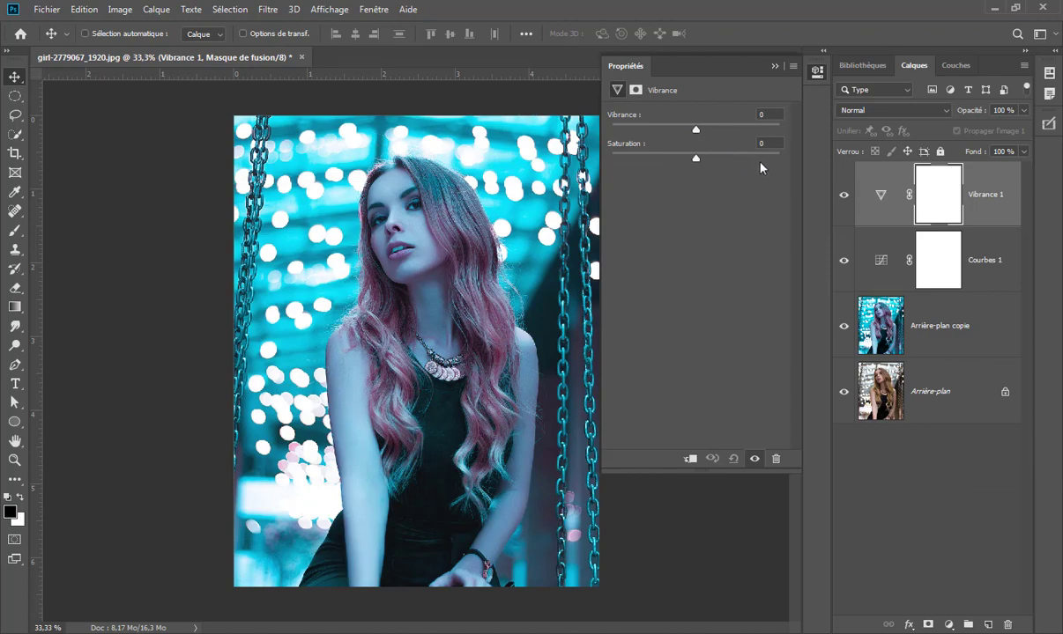
pyautogui.moveTo(695, 130); pyautogui.dragTo(717, 154)
pyautogui.moveTo(695, 158)
pyautogui.mouseDown()
pyautogui.moveTo(656, 175)
pyautogui.moveTo(690, 174)
pyautogui.mouseUp()
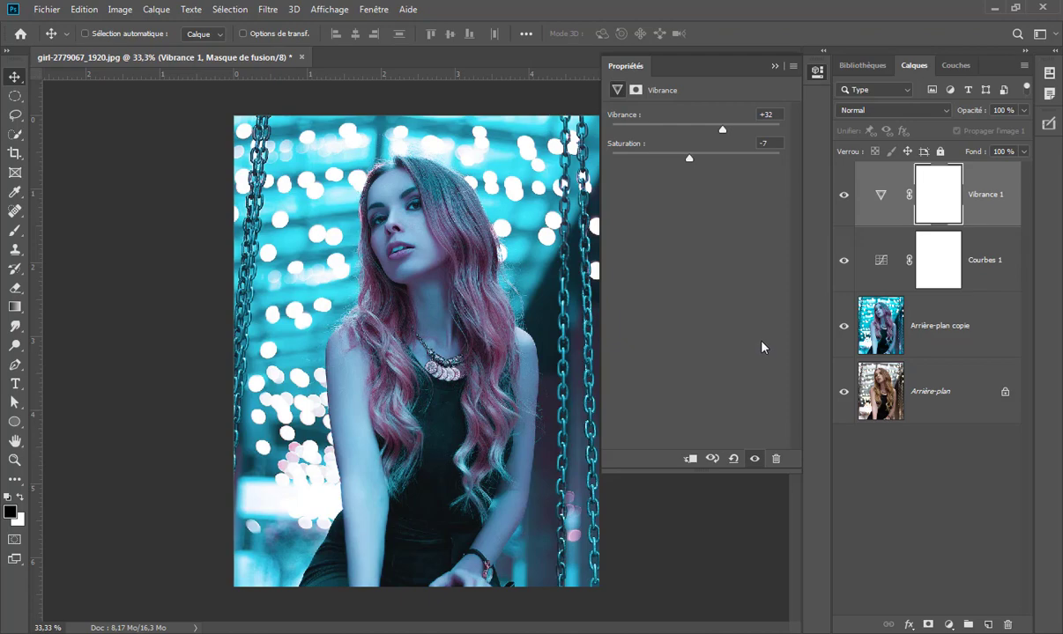
pyautogui.click(772, 67)
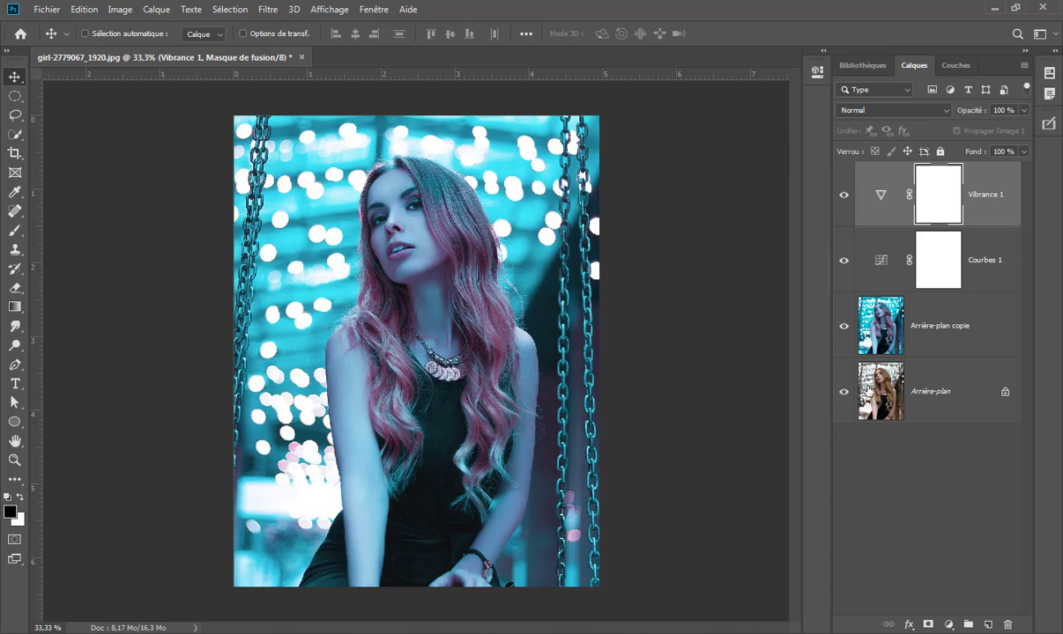
pyautogui.keyDown('alt'); pyautogui.click(844, 393); pyautogui.keyUp('alt')
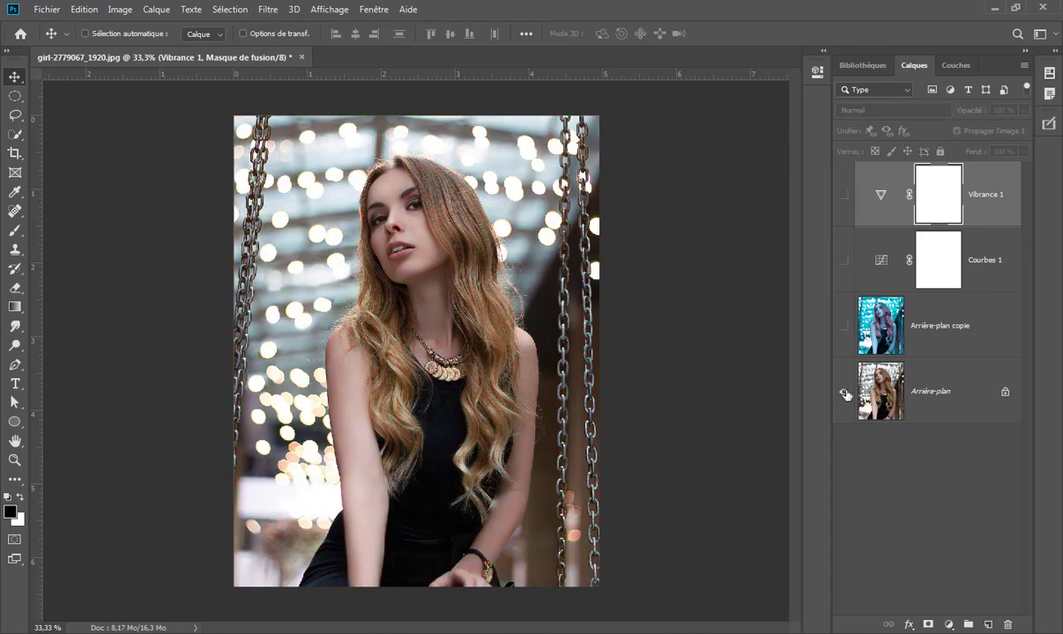
pyautogui.keyDown('alt'); pyautogui.click(844, 393); pyautogui.keyUp('alt')
pyautogui.keyDown('alt'); pyautogui.click(844, 393); pyautogui.keyUp('alt')
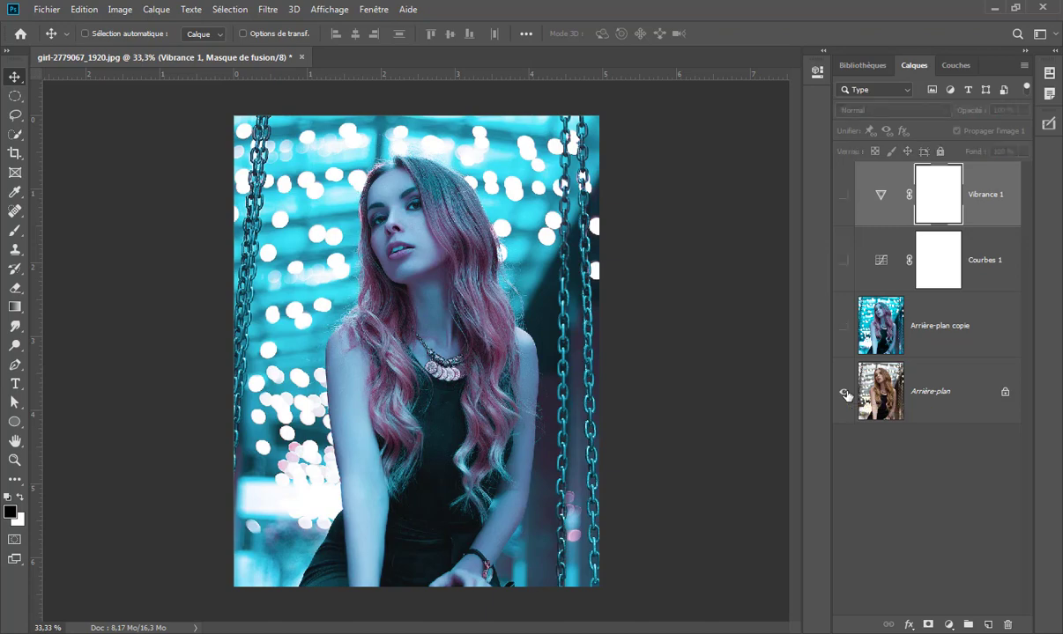
pyautogui.keyDown('alt'); pyautogui.click(844, 393); pyautogui.keyUp('alt')
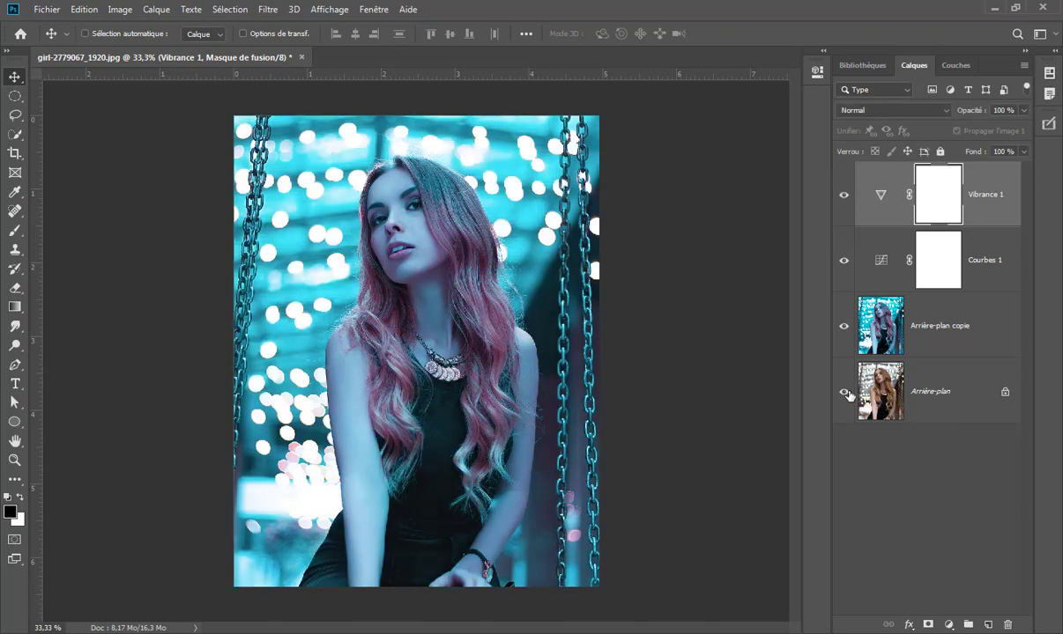